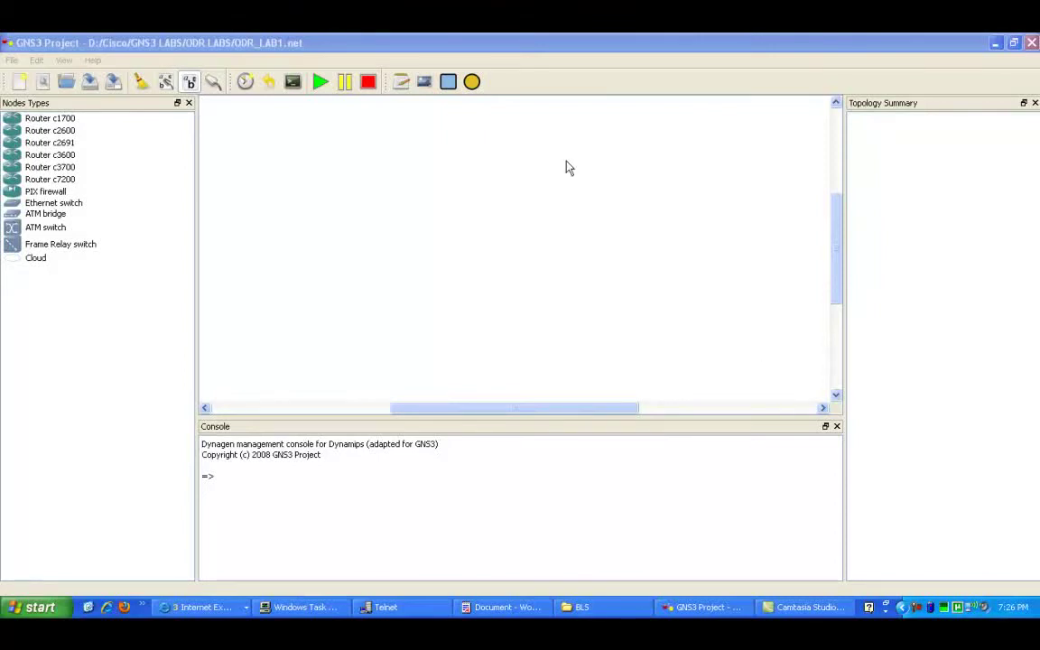
Place a Cisco c2600 router, R0, on the ODR_LAB1 topology canvas.
left_click(492, 40)
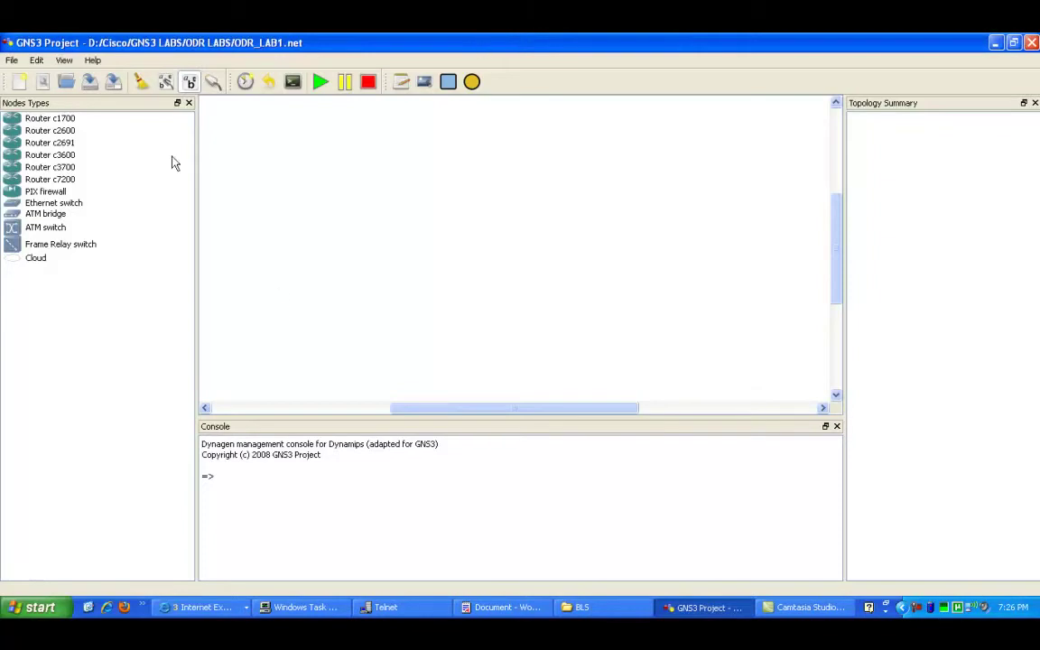
left_click(54, 128)
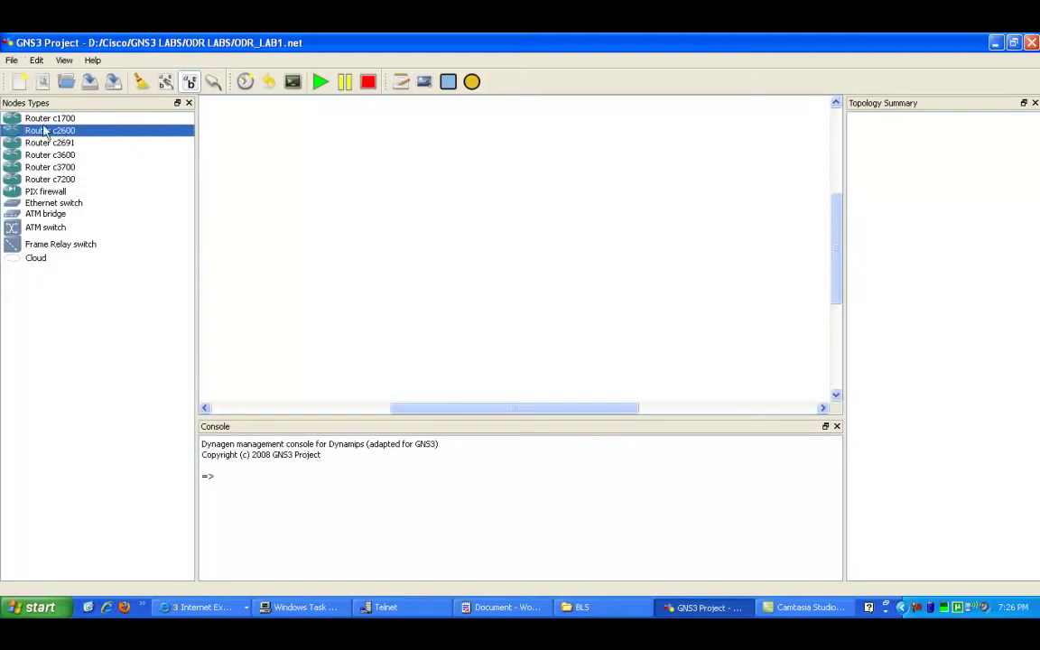
left_click_drag(45, 132, 362, 245)
mouse_move(362, 247)
Add Ethernet switch SW0 to the right of R0 and align the two devices.
left_click_drag(357, 236, 363, 261)
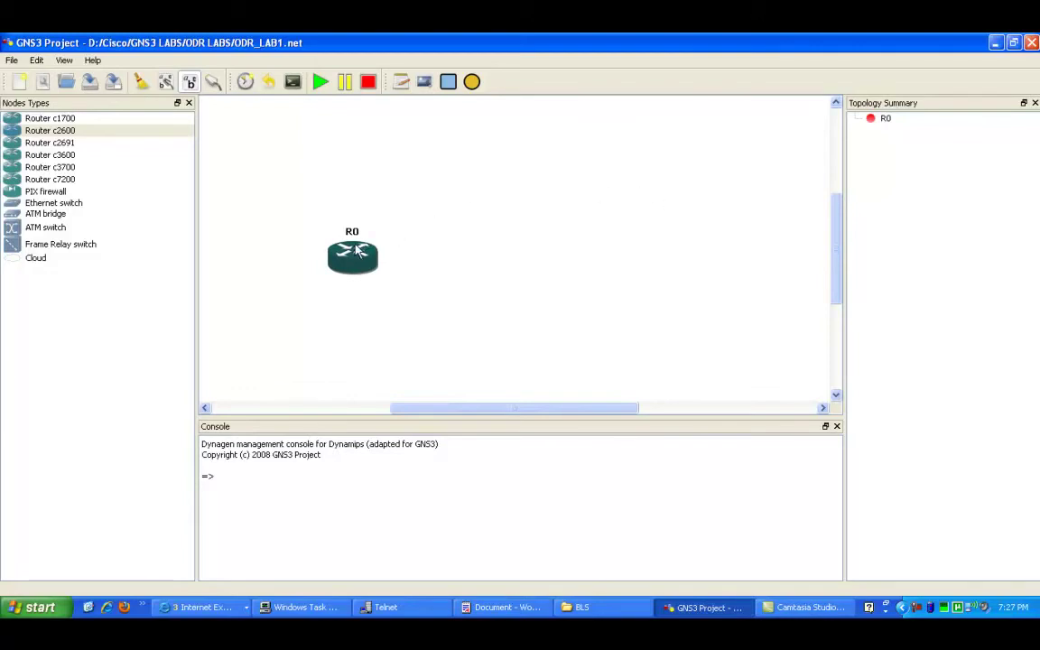
mouse_move(362, 256)
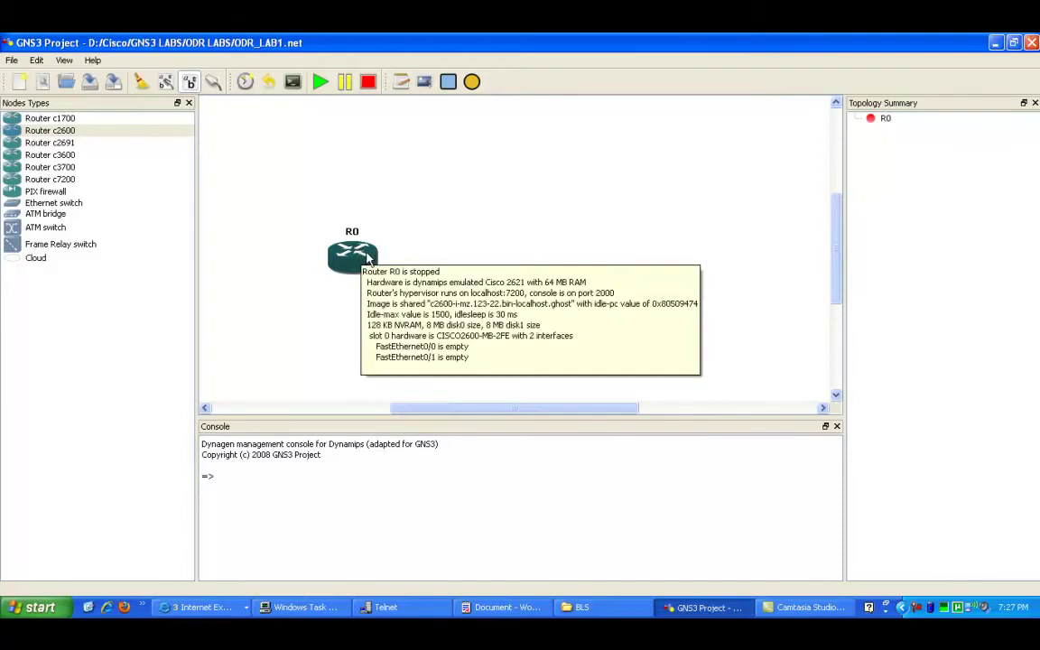
left_click_drag(362, 256, 355, 258)
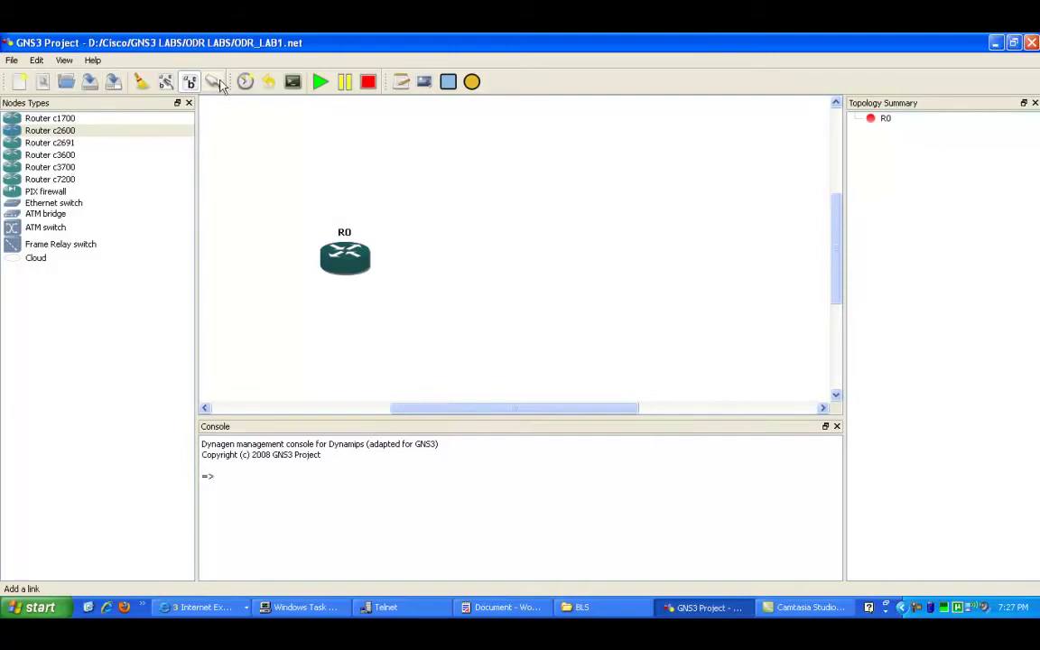
left_click(189, 83)
left_click_drag(45, 204, 511, 271)
left_click_drag(361, 262, 323, 239)
left_click_drag(502, 262, 499, 251)
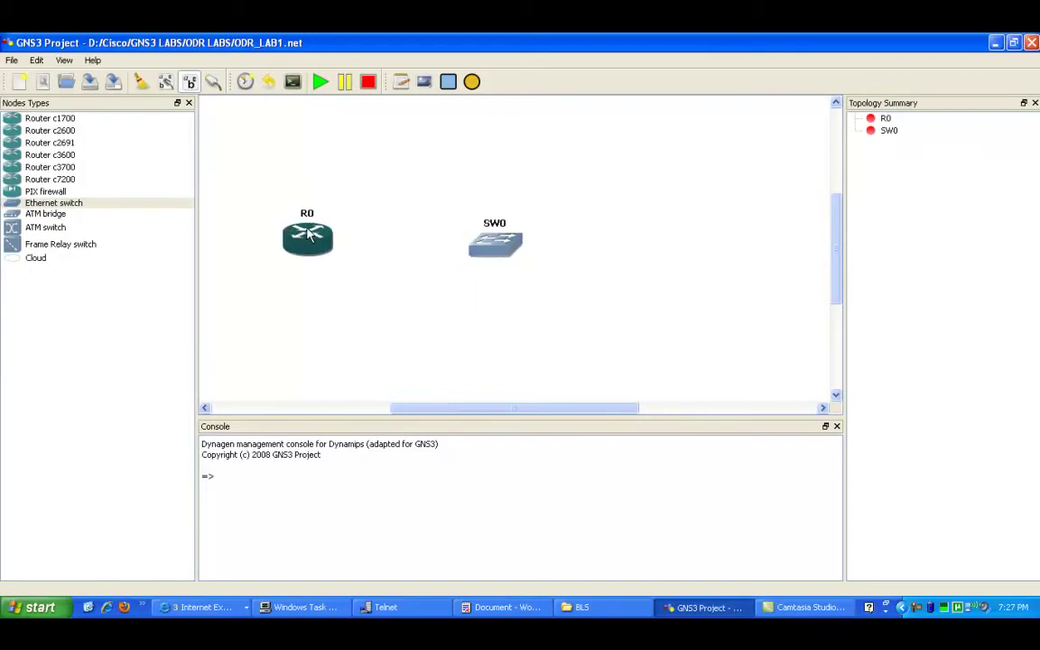
Change router R0's hostname to HUB.
right_click(314, 239)
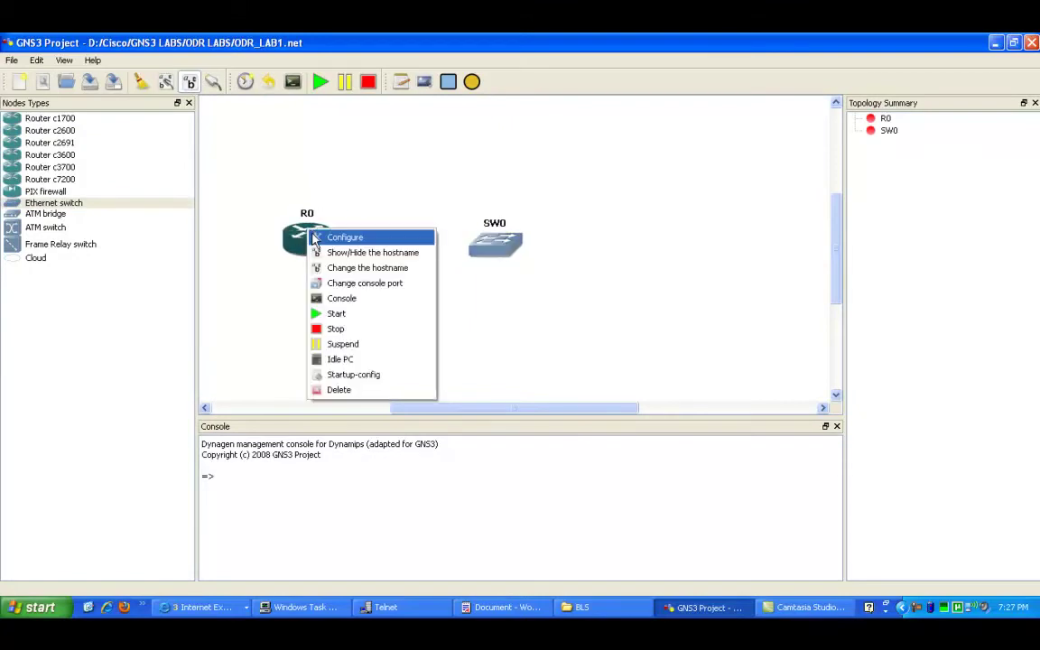
left_click(384, 268)
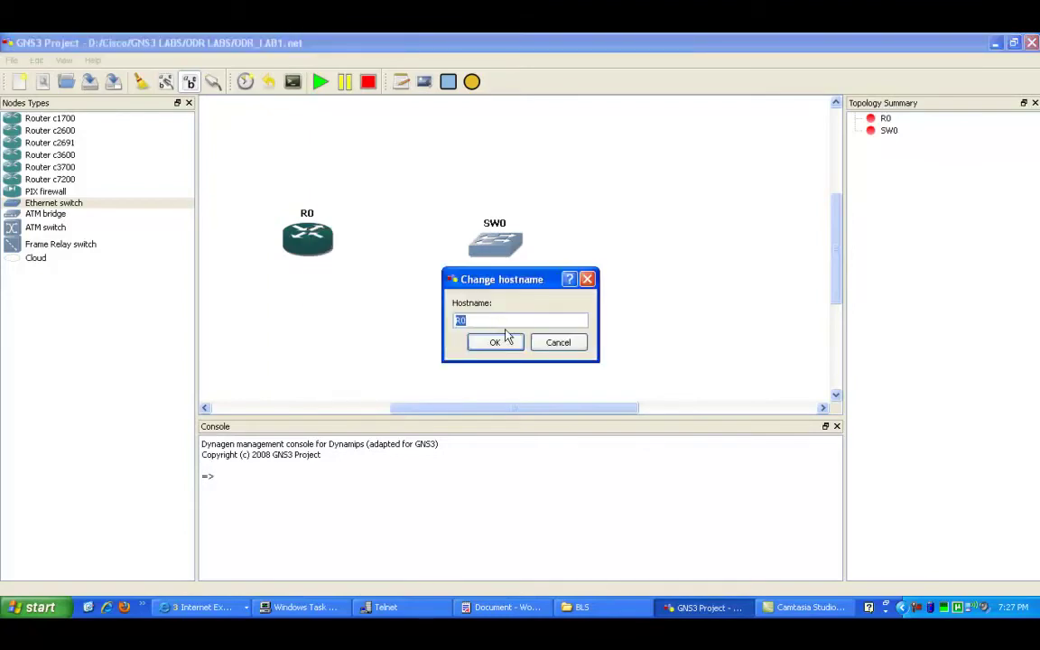
type("HUB")
left_click(509, 343)
left_click(430, 334)
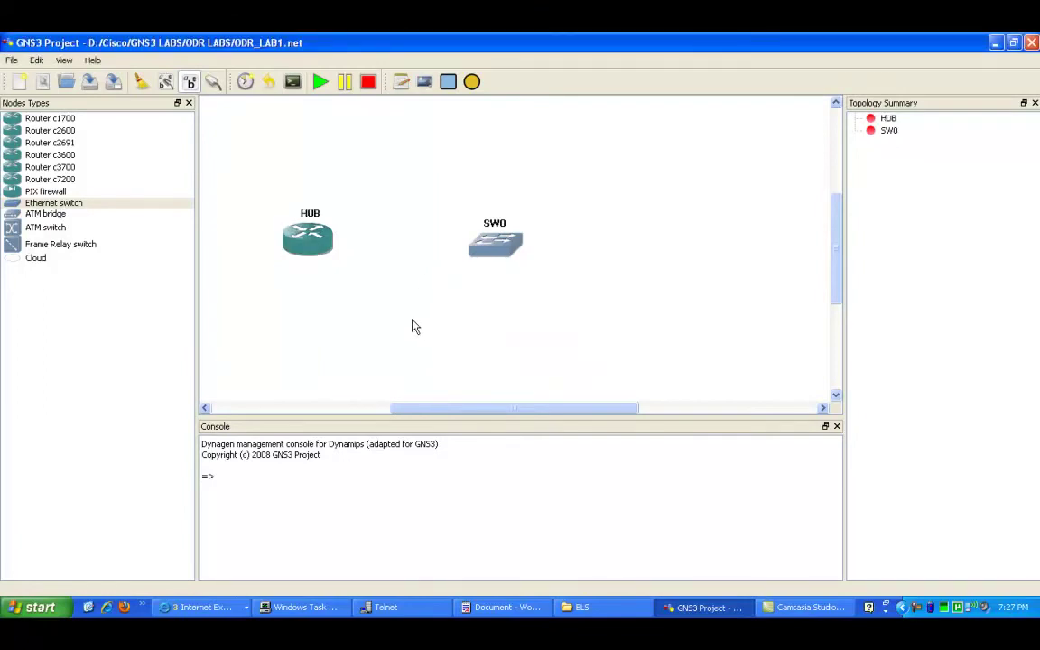
Add three c2600 routers, R1–R3, stacked to the right of SW0.
left_click_drag(60, 135, 657, 153)
left_click_drag(166, 138, 662, 261)
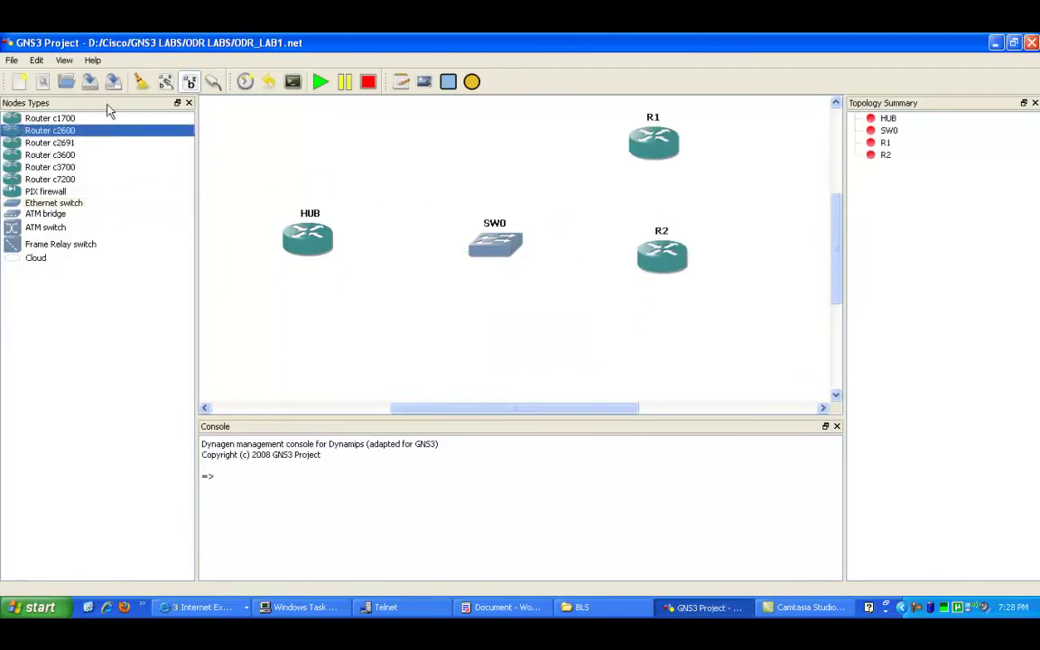
left_click_drag(121, 136, 671, 350)
left_click_drag(655, 141, 582, 125)
left_click_drag(652, 245, 658, 219)
left_click_drag(673, 339, 675, 315)
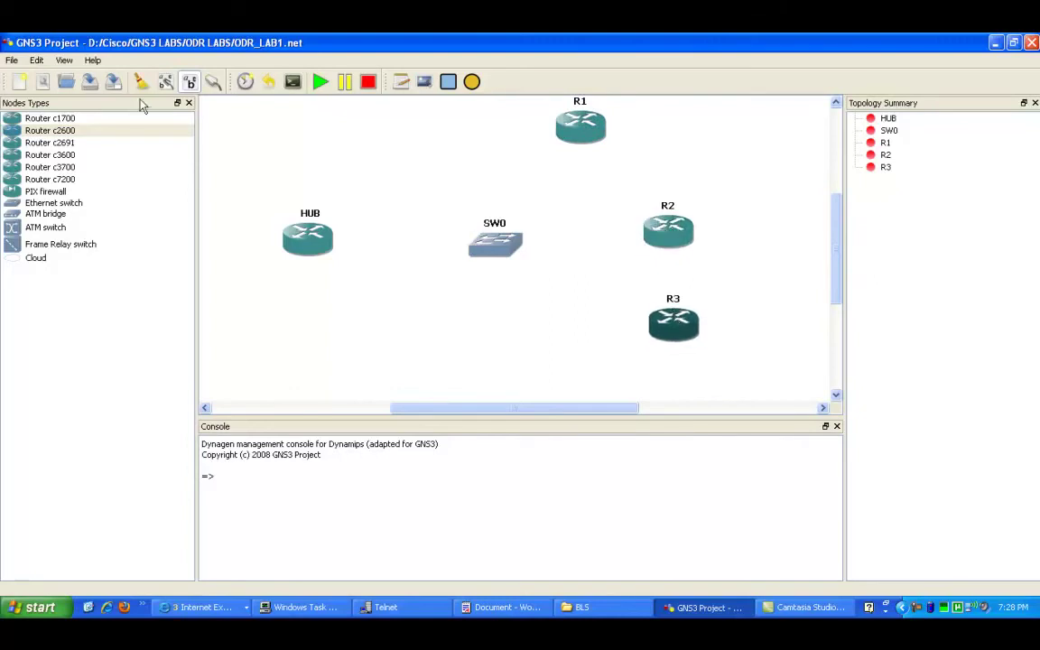
Add a fourth router, R4, below the switch and tidy R1 and R2.
left_click_drag(102, 137, 543, 390)
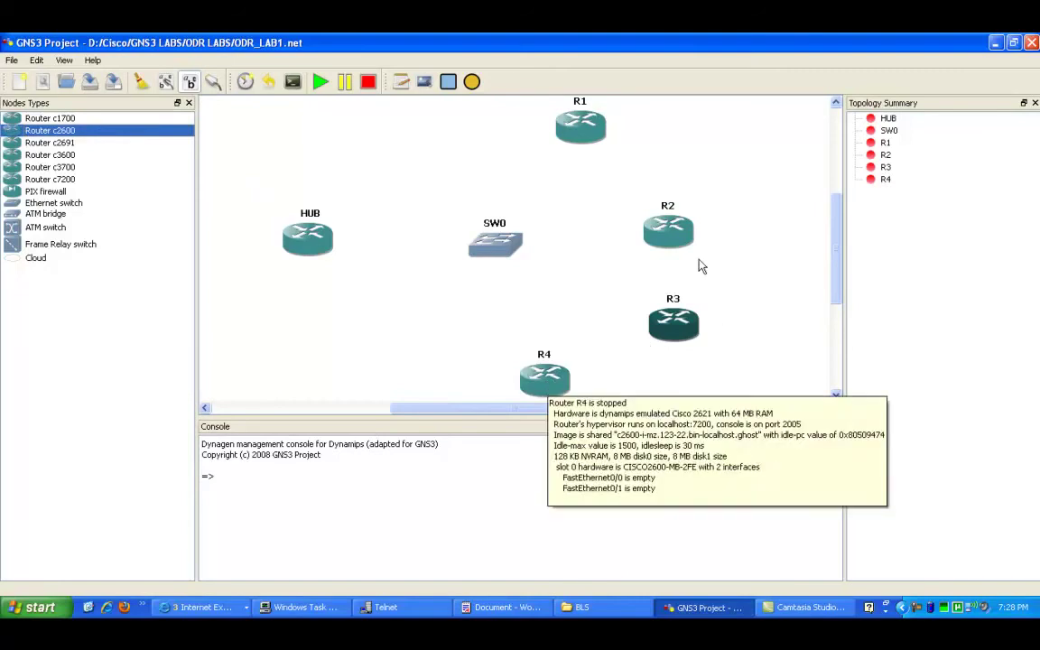
left_click_drag(690, 242, 697, 226)
left_click_drag(590, 128, 562, 119)
left_click_drag(674, 227, 675, 225)
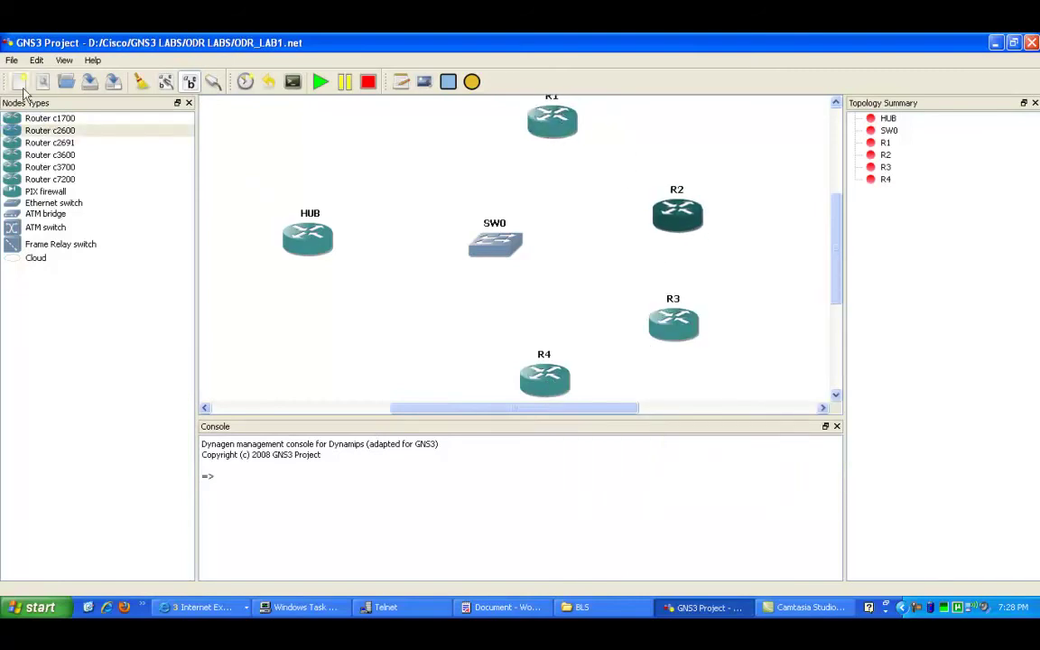
Cable HUB, R1, R2, R3 and R4 to SW0 with FastEthernet links.
left_click(211, 82)
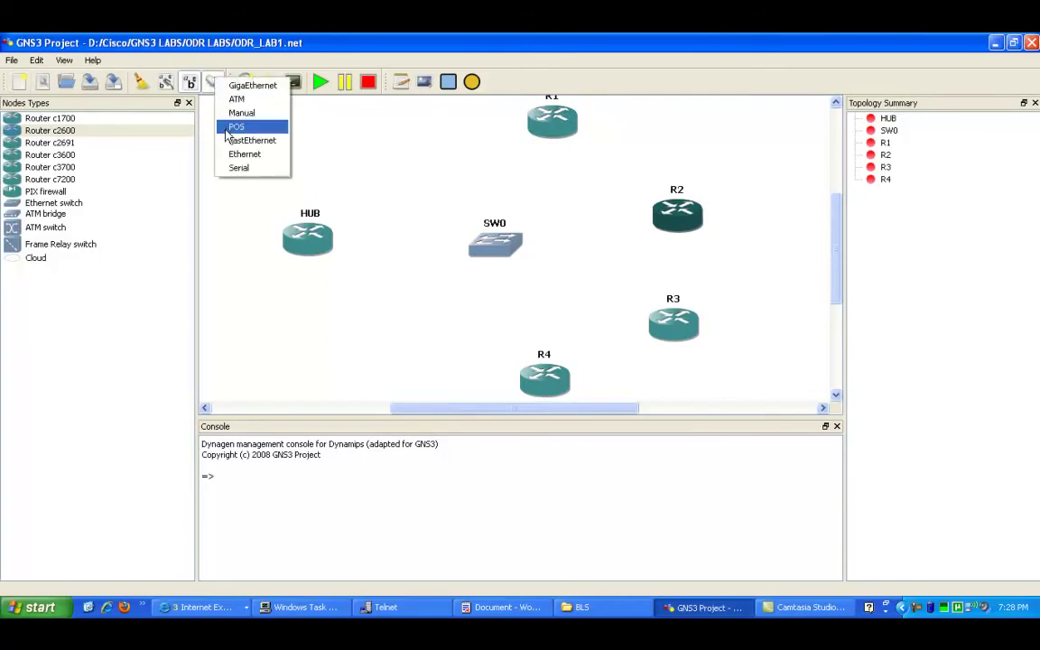
left_click(252, 141)
left_click(307, 236)
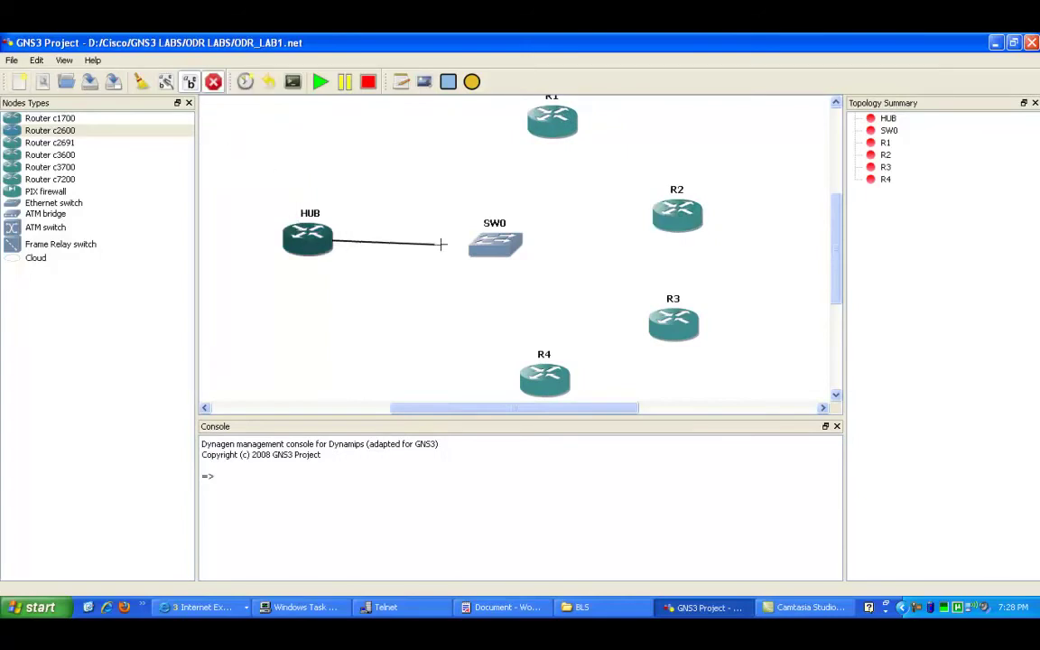
left_click(483, 242)
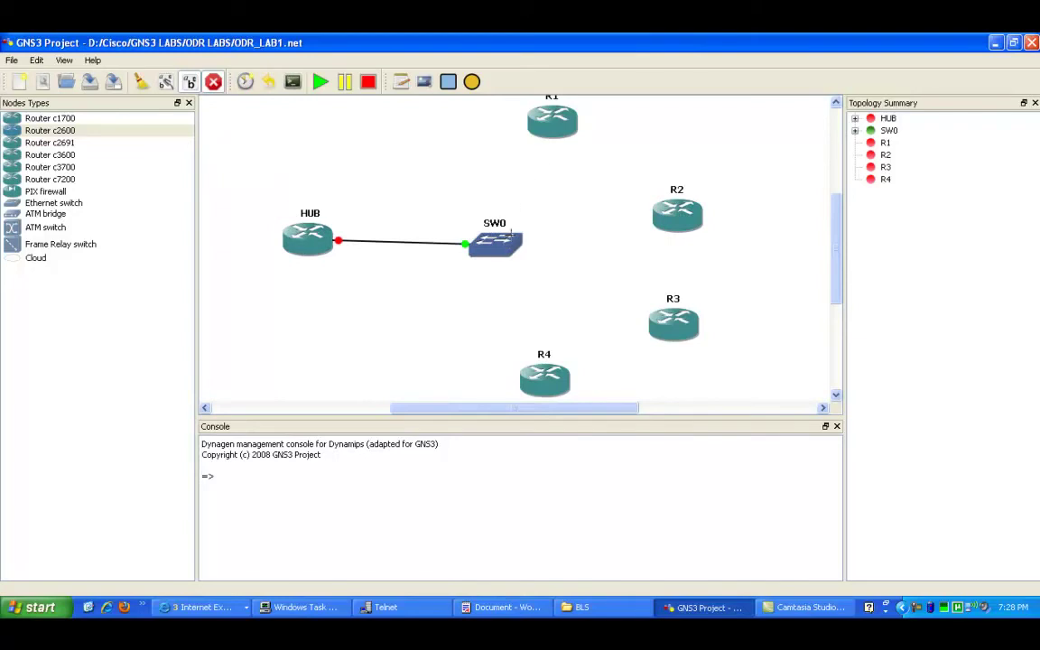
left_click(512, 233)
left_click(552, 120)
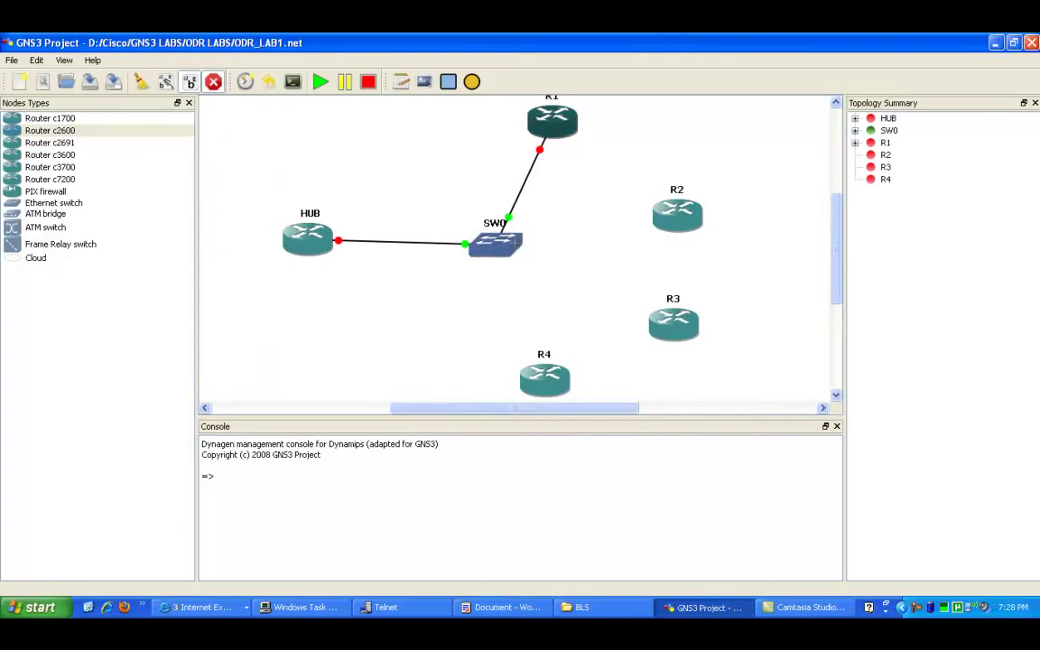
left_click(672, 215)
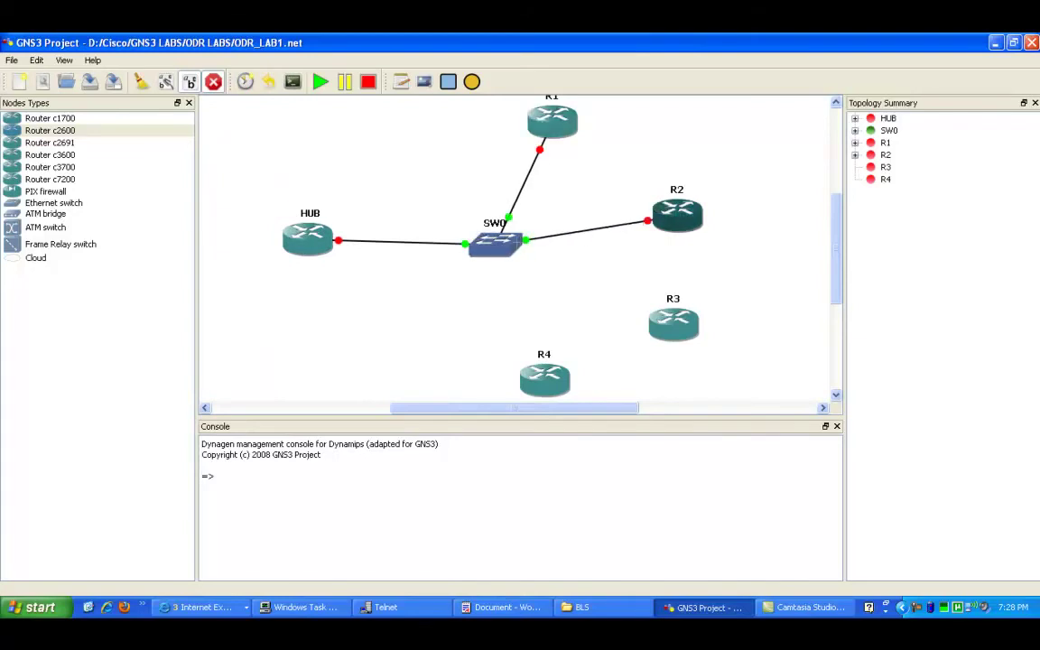
left_click(497, 242)
left_click(672, 322)
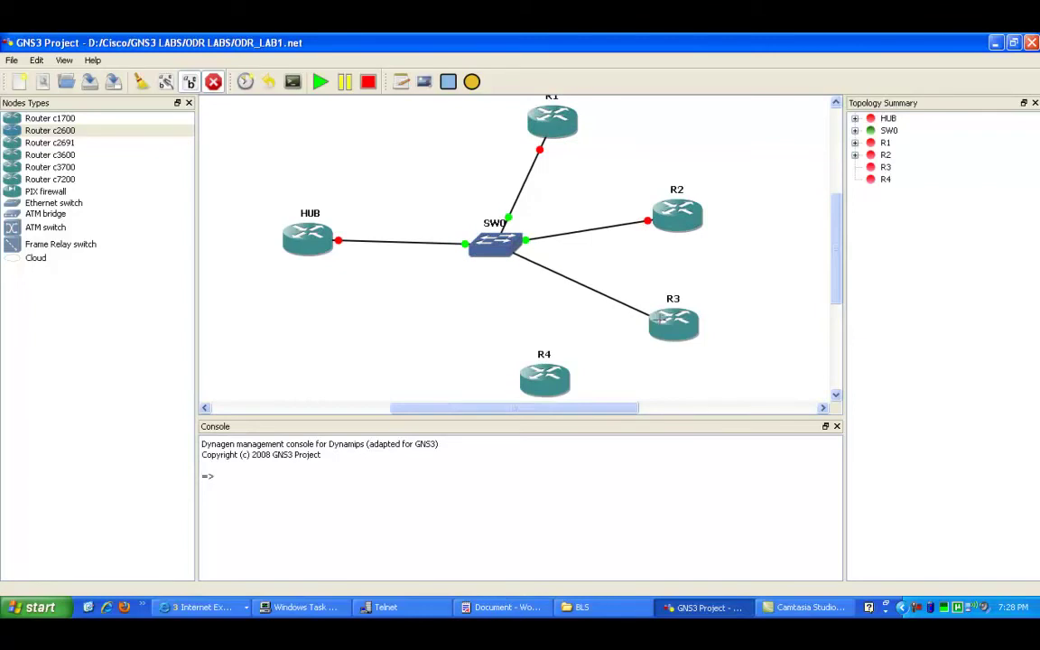
left_click(506, 254)
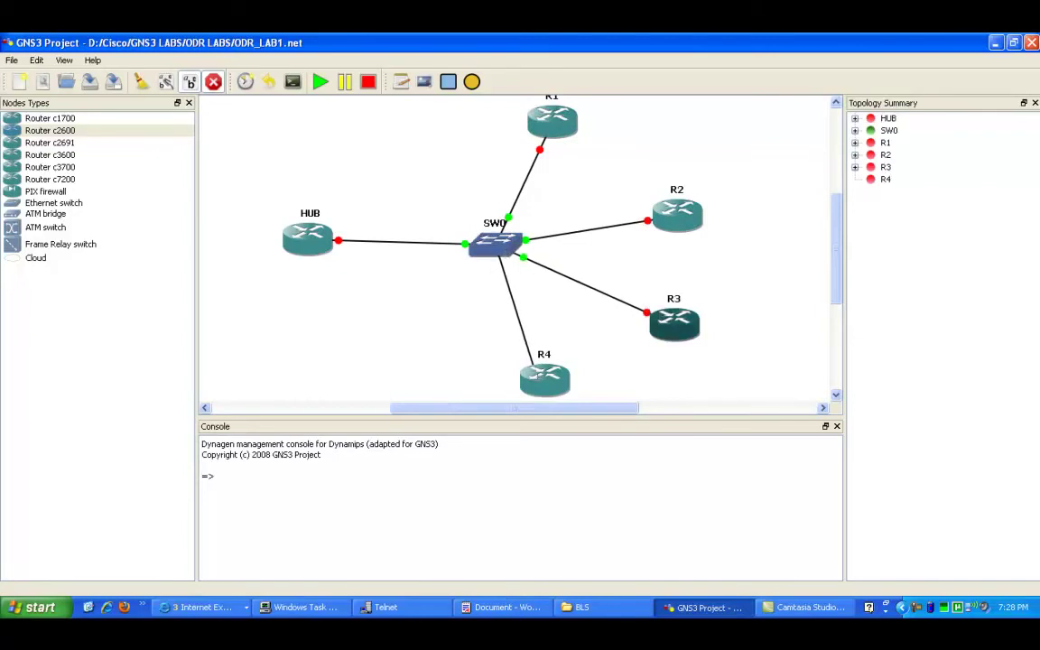
left_click(540, 377)
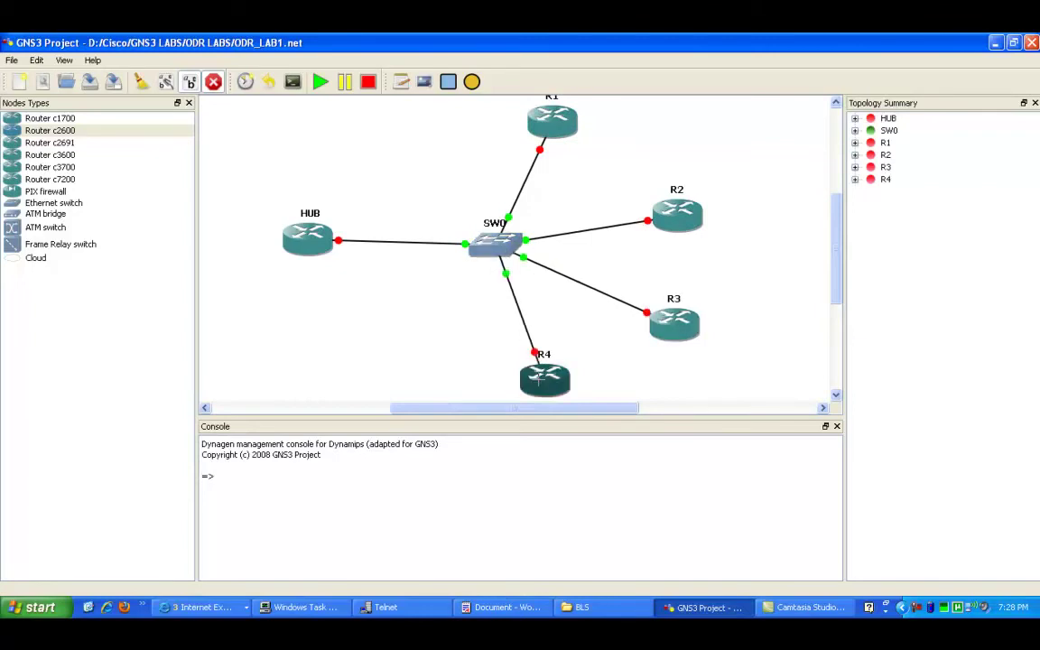
left_click(215, 83)
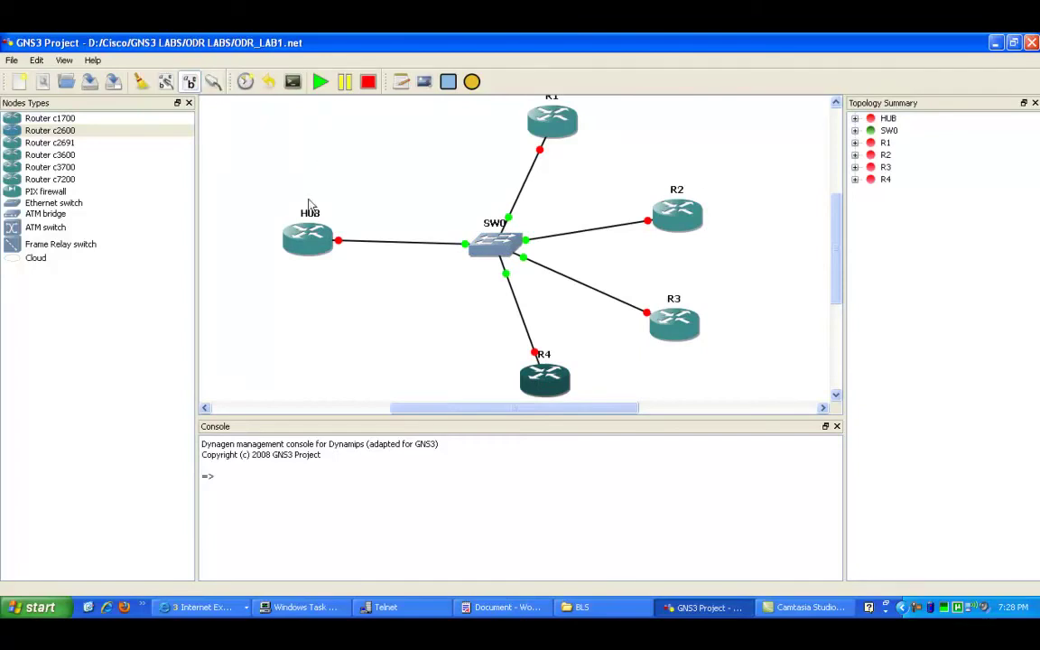
Nudge HUB, SW0, R1 and R4 slightly to tidy the star layout.
left_click_drag(322, 243, 324, 249)
left_click_drag(471, 251, 476, 249)
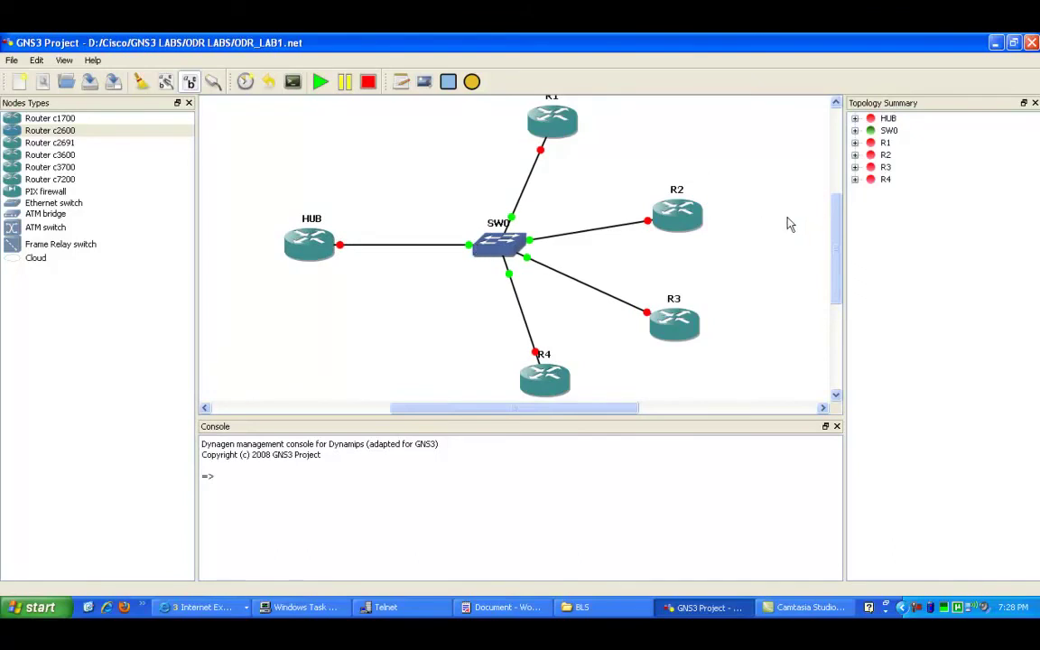
left_click_drag(575, 136, 584, 140)
left_click_drag(557, 395, 570, 387)
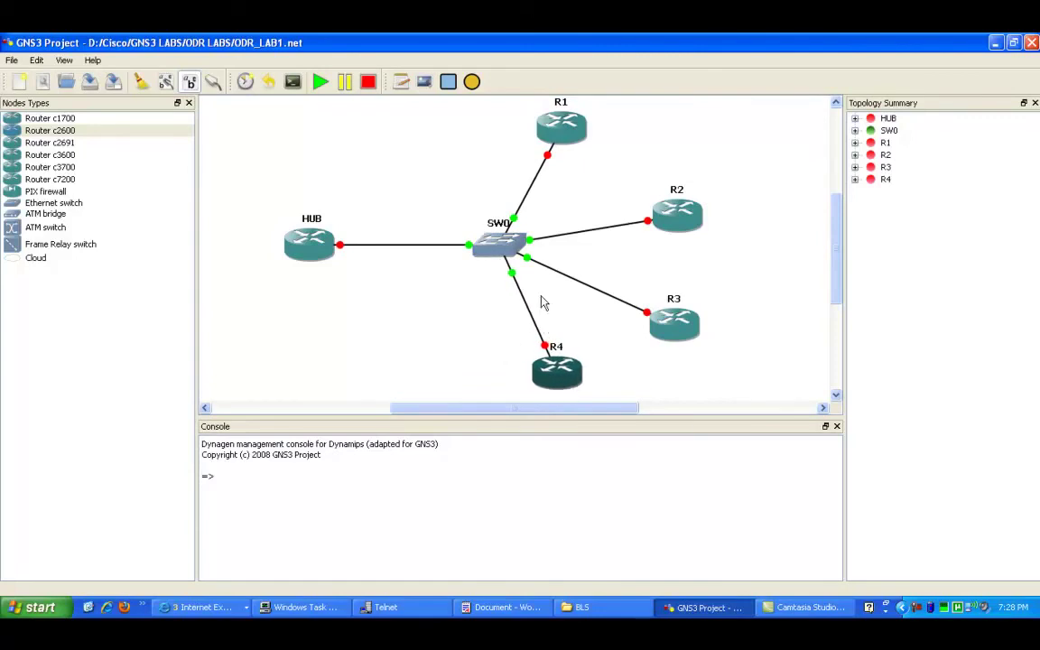
Rename routers R1 and R2 to SPOKE1 and SPOKE2.
left_click(565, 132)
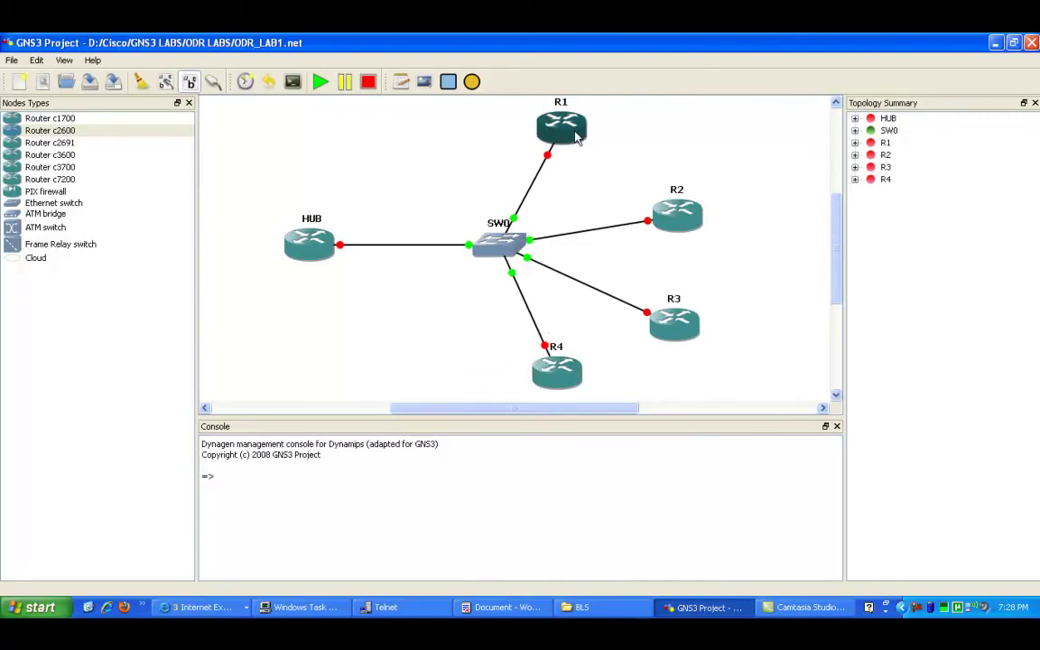
right_click(569, 134)
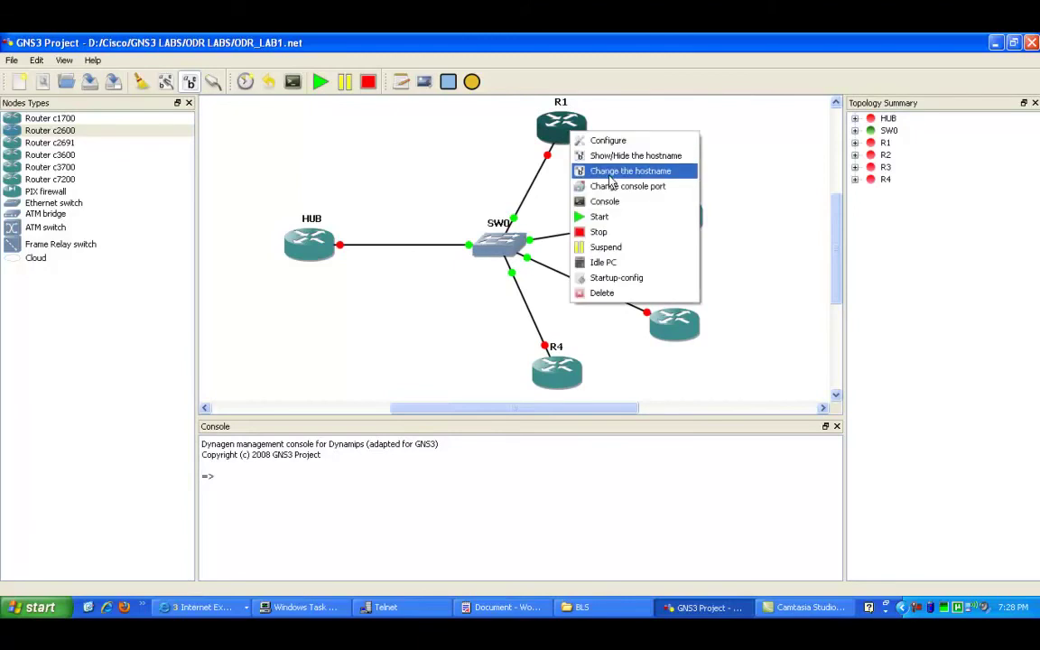
left_click(599, 171)
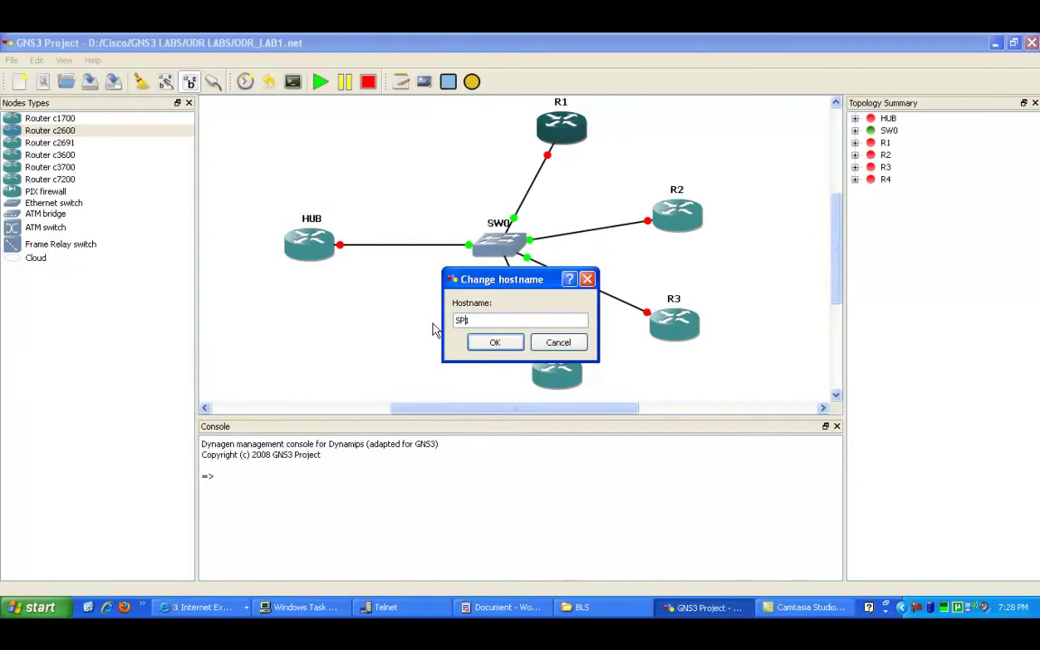
type("SPP1")
key("BackSpace")
key("BackSpace")
left_click(495, 342)
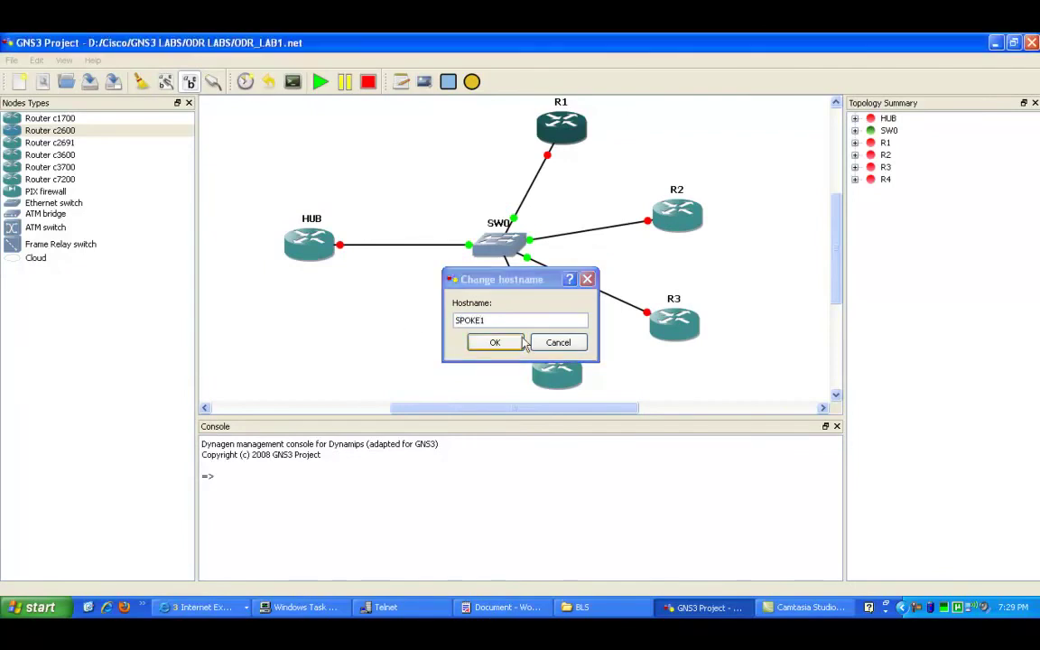
right_click(674, 223)
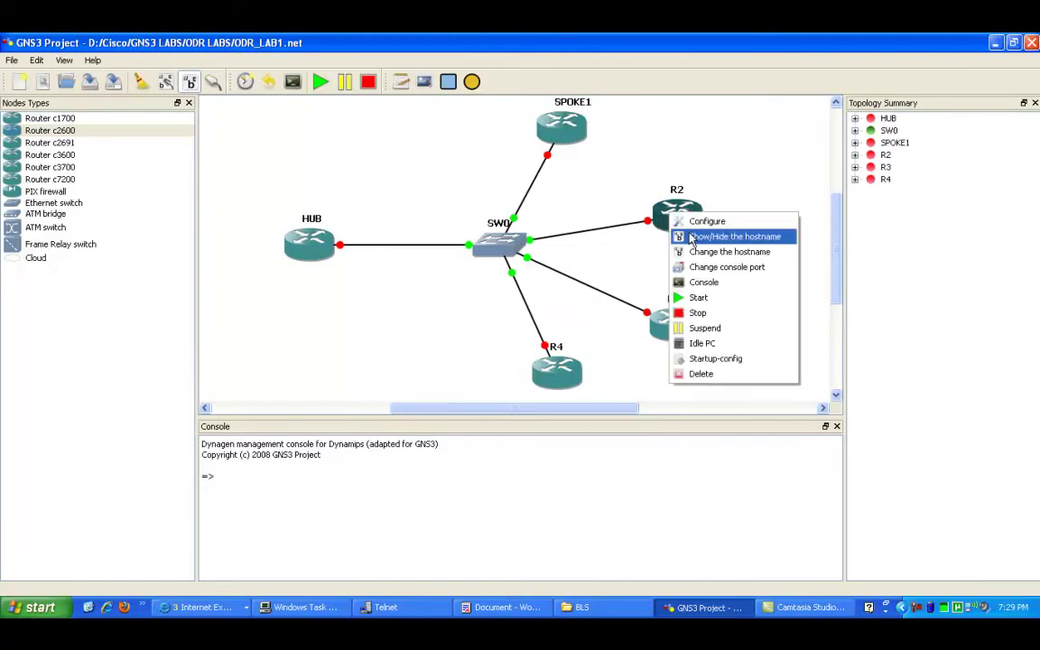
left_click(713, 252)
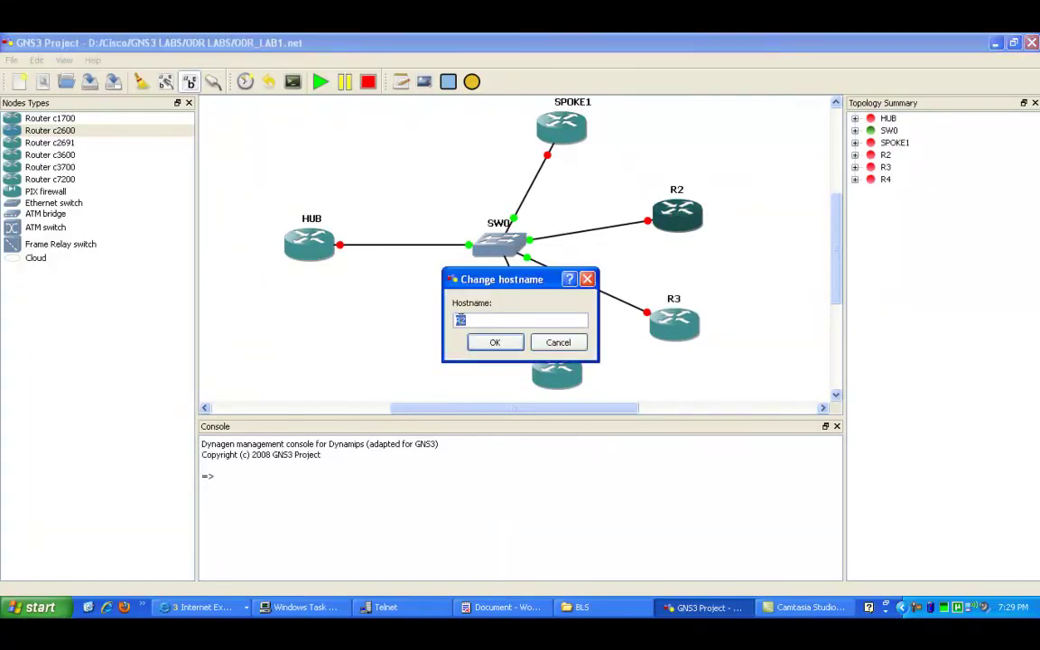
left_click(454, 323)
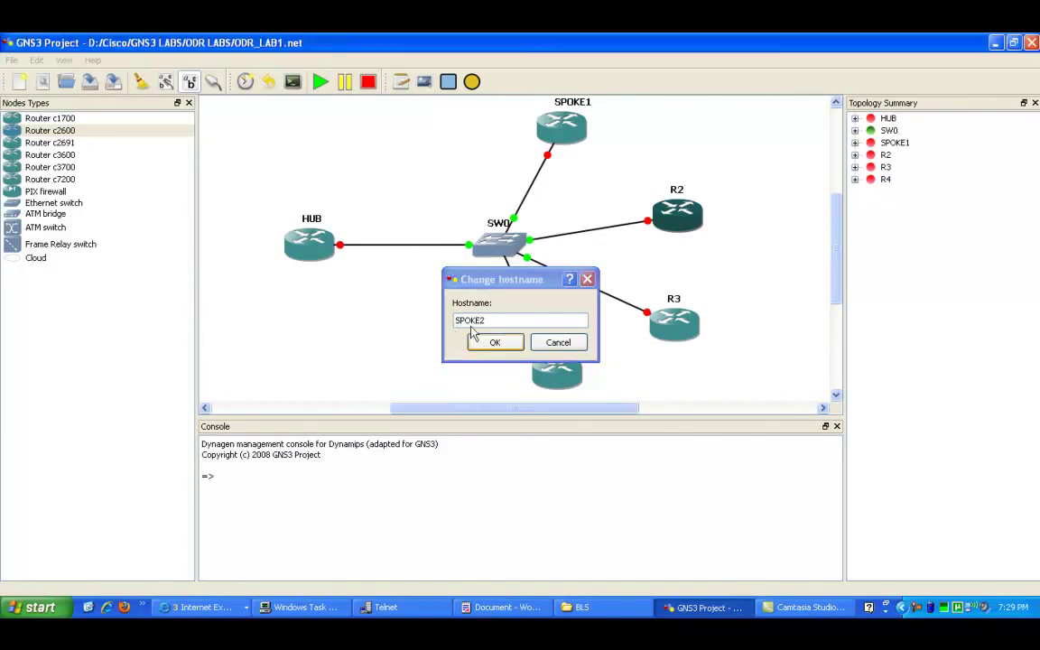
left_click(480, 341)
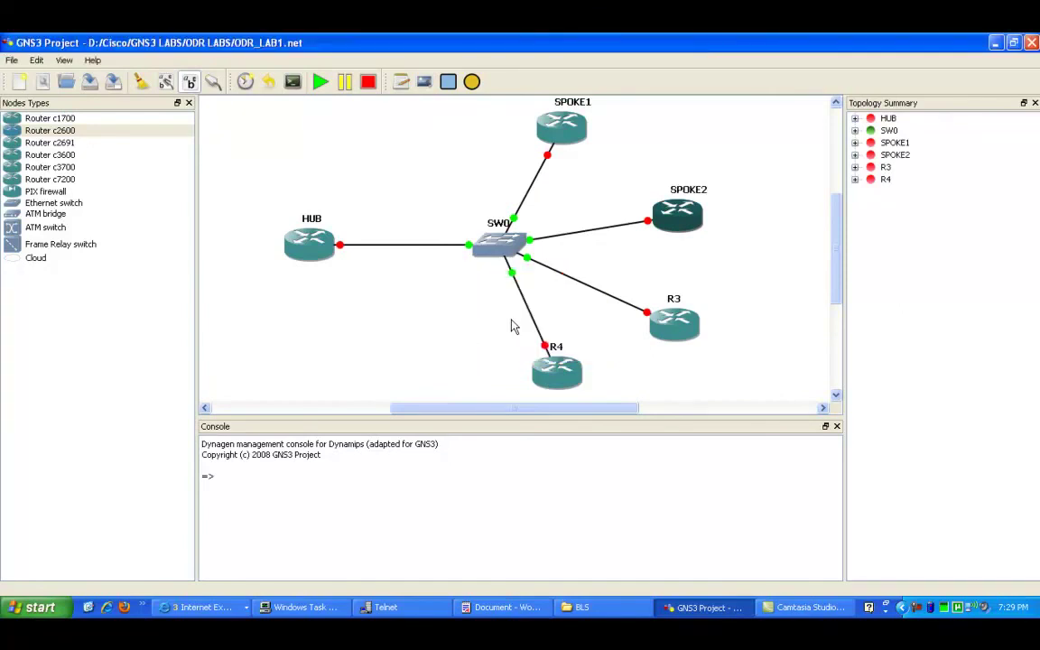
Rename routers R3 and R4 to SPOKE3 and SPOKE4.
right_click(668, 318)
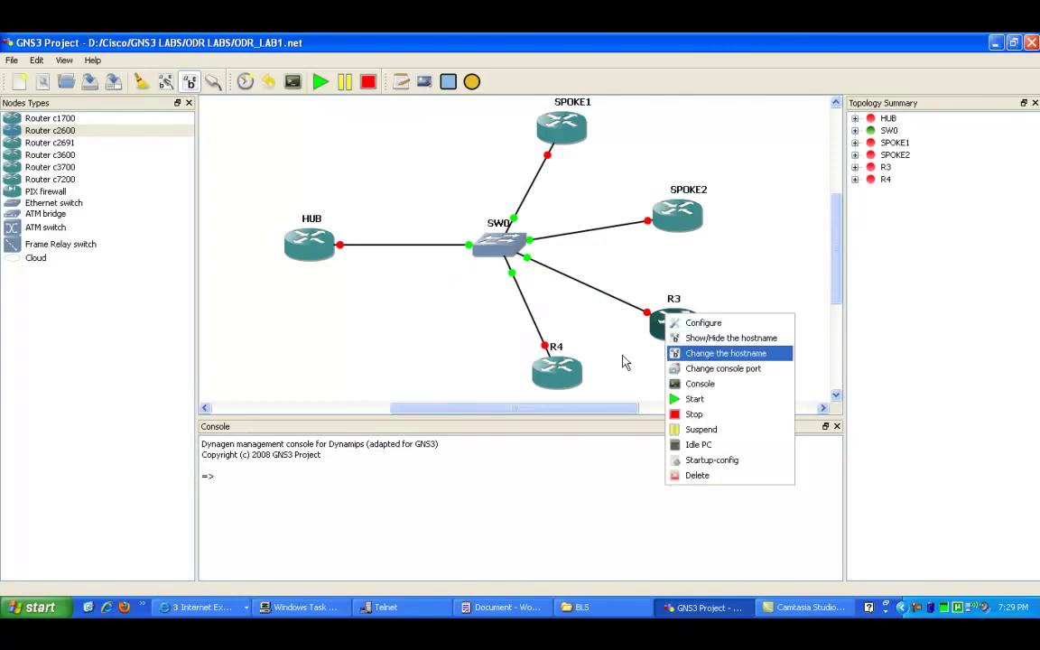
key("Return")
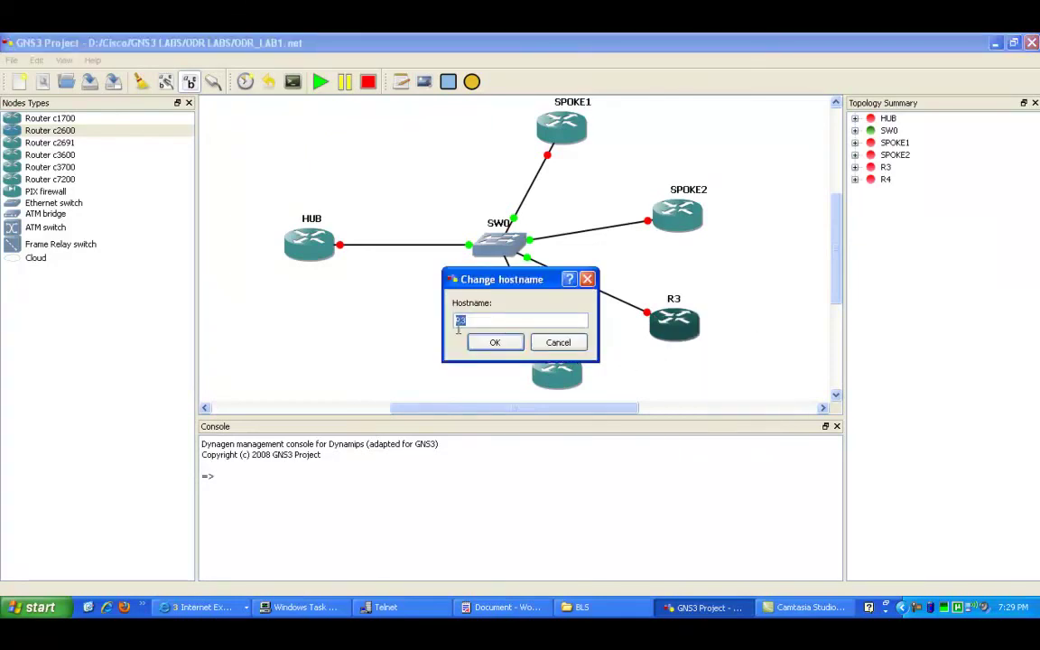
type("SPOKE")
left_click(496, 344)
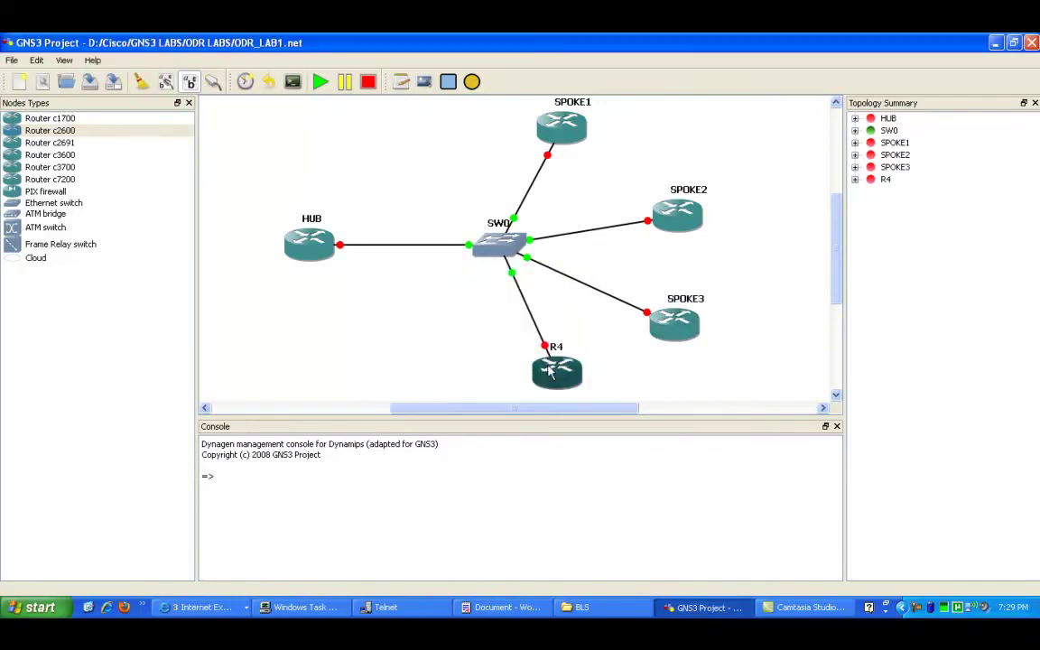
right_click(549, 372)
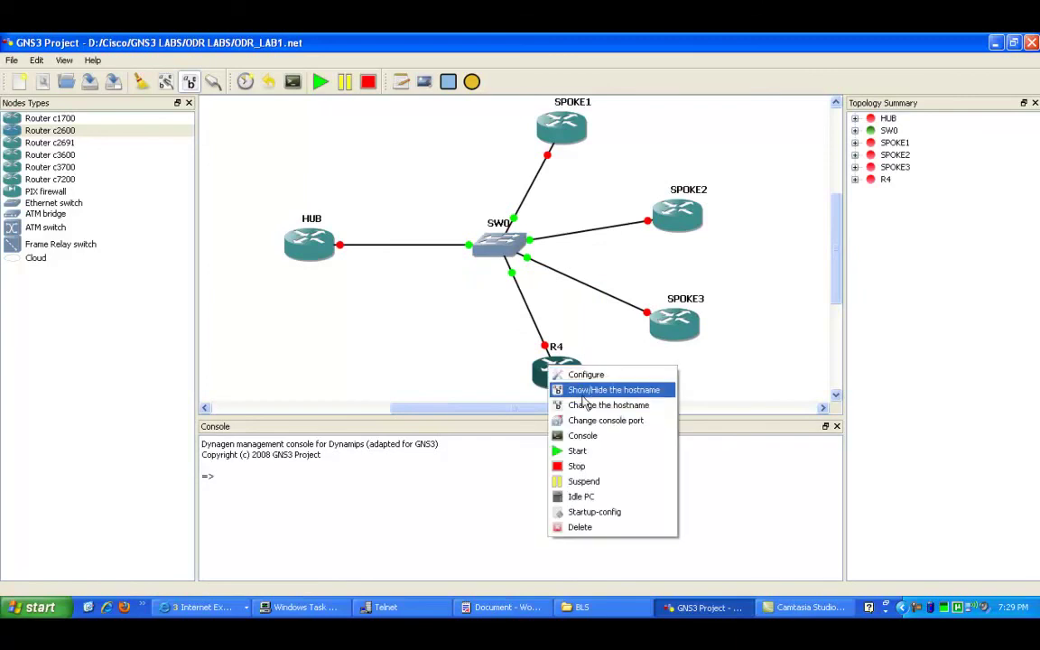
left_click(591, 405)
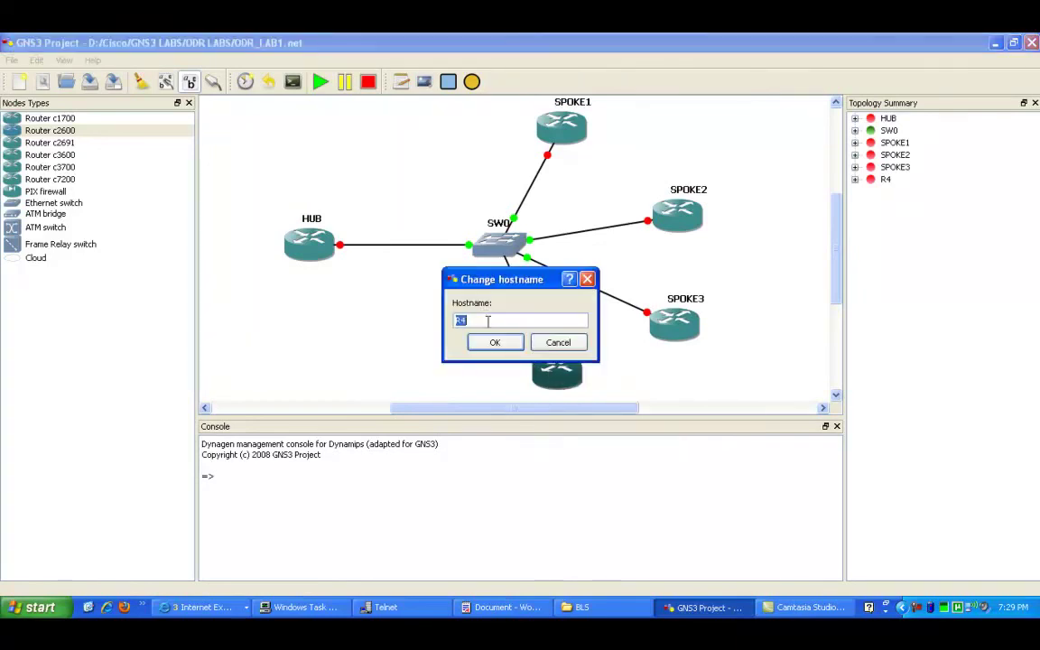
type("SPOKE")
left_click(502, 345)
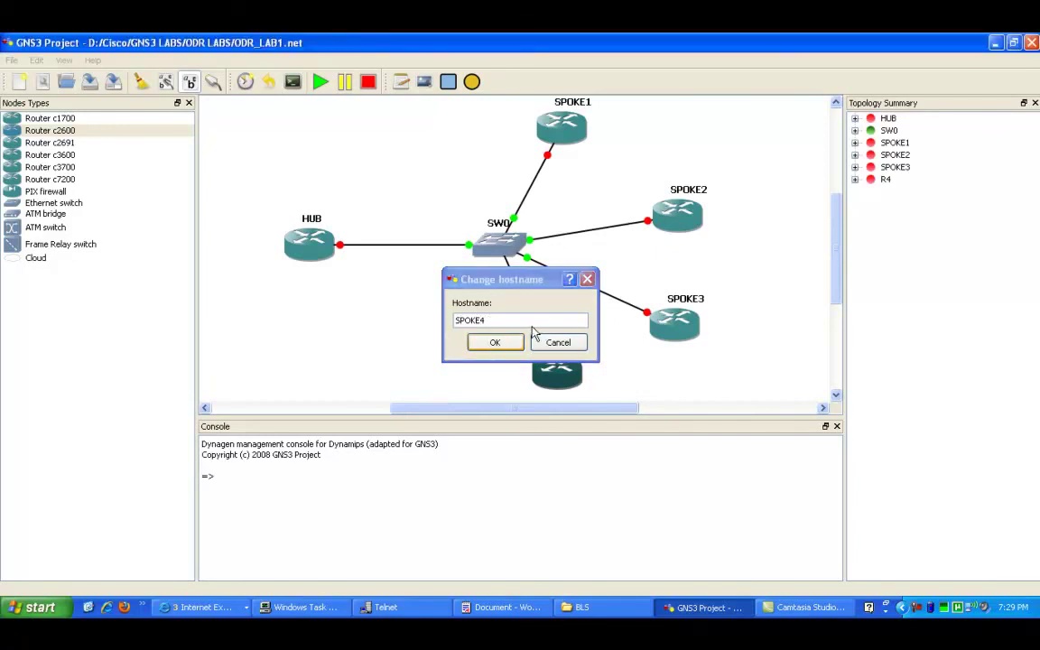
key("Return")
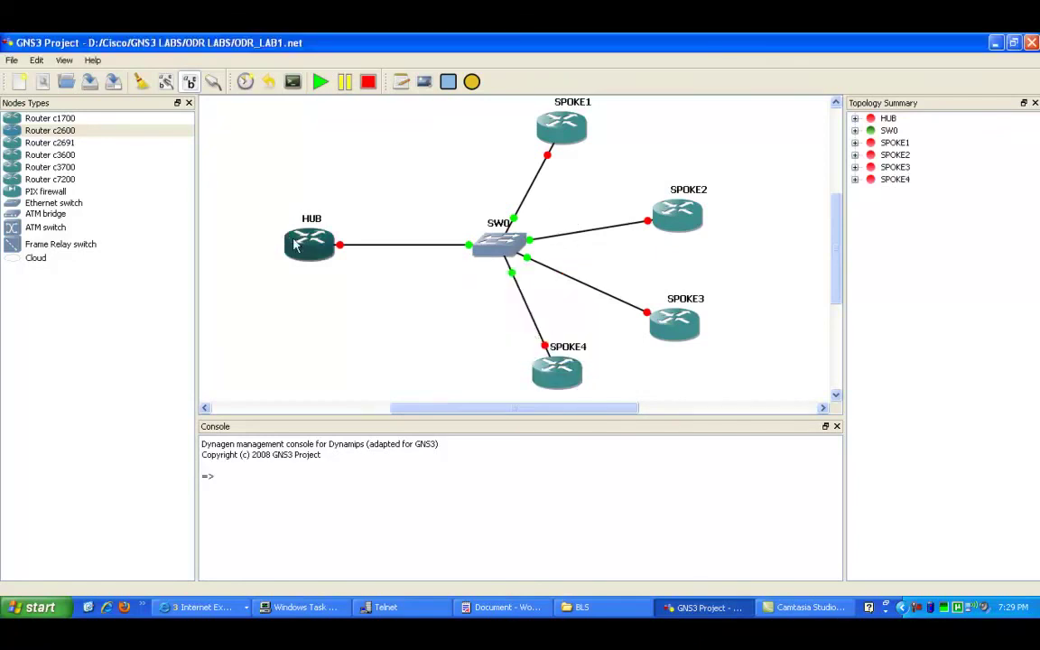
Power on the HUB router from its context menu.
mouse_move(301, 245)
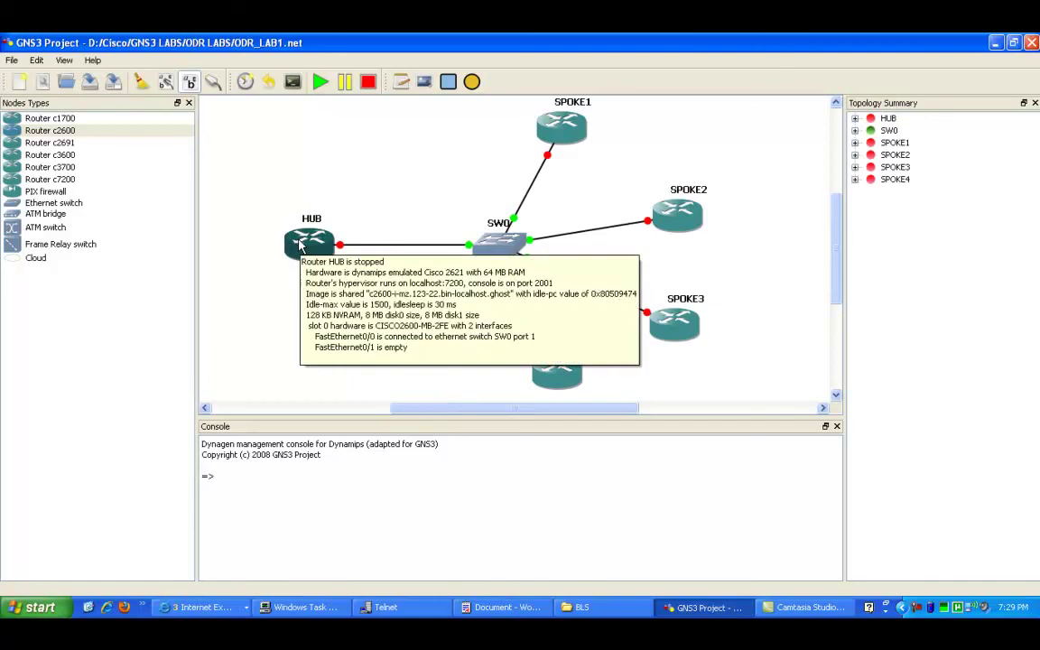
right_click(300, 246)
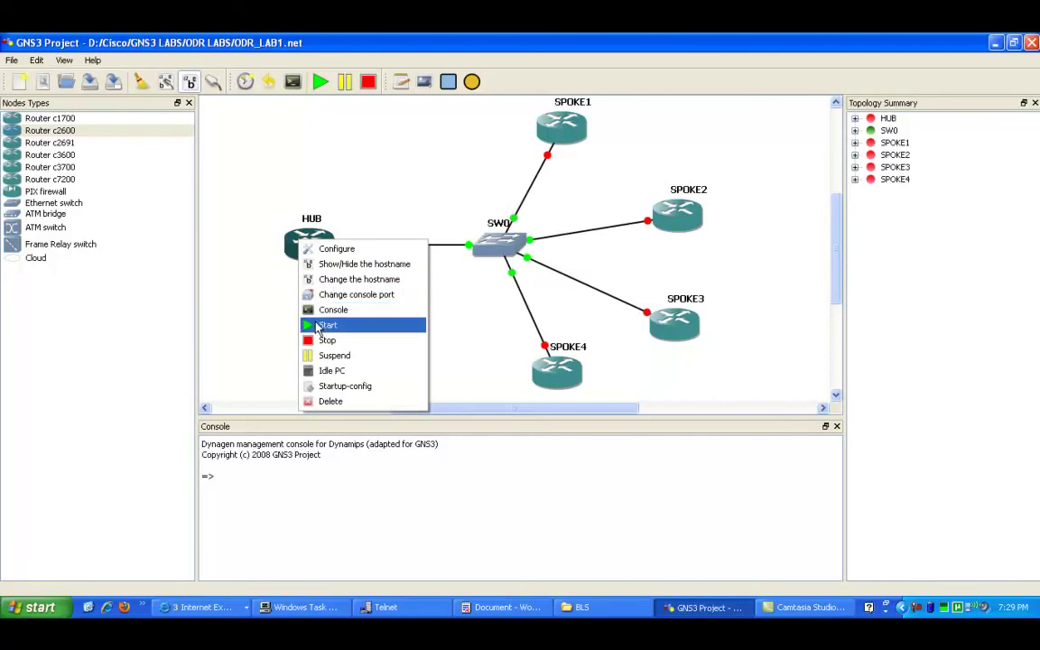
left_click(319, 326)
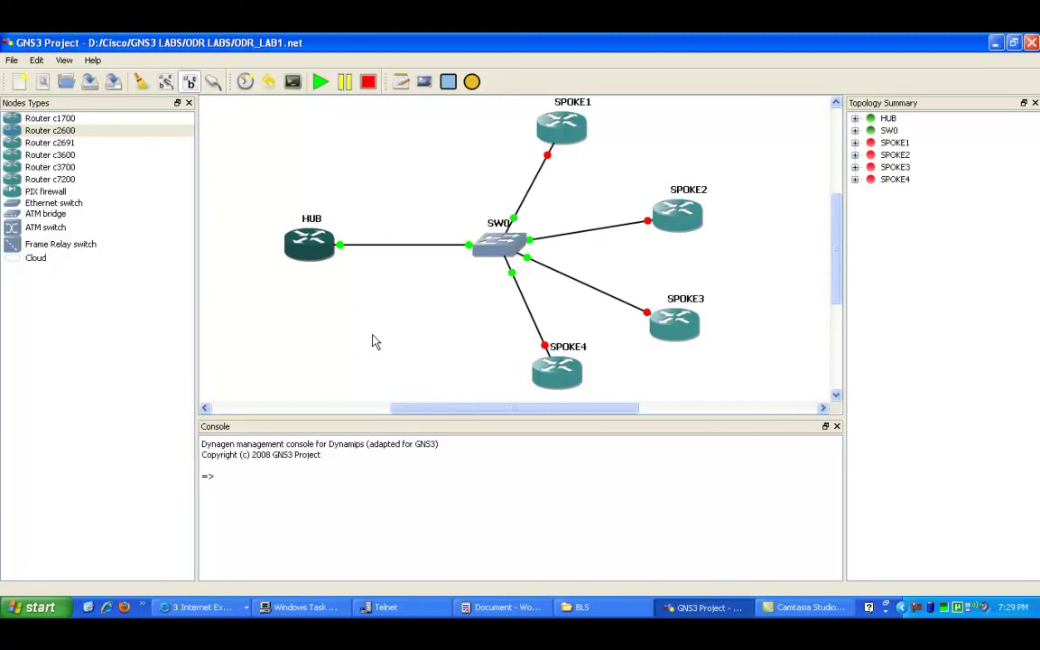
left_click(402, 230)
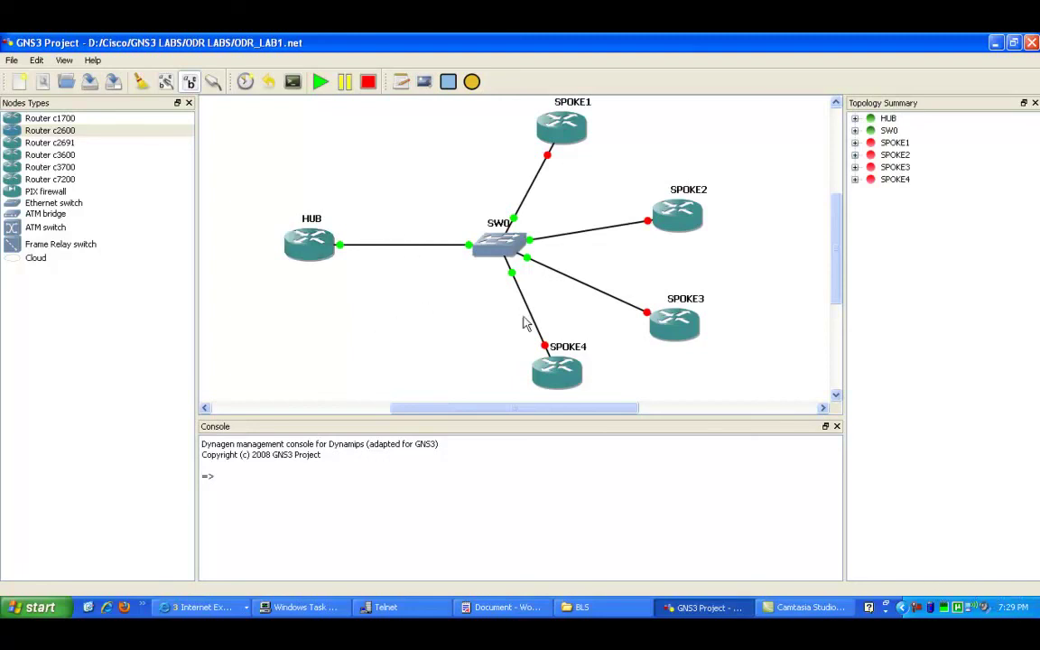
Open HUB's console and answer no to the initial configuration dialog.
right_click(306, 260)
left_click(341, 323)
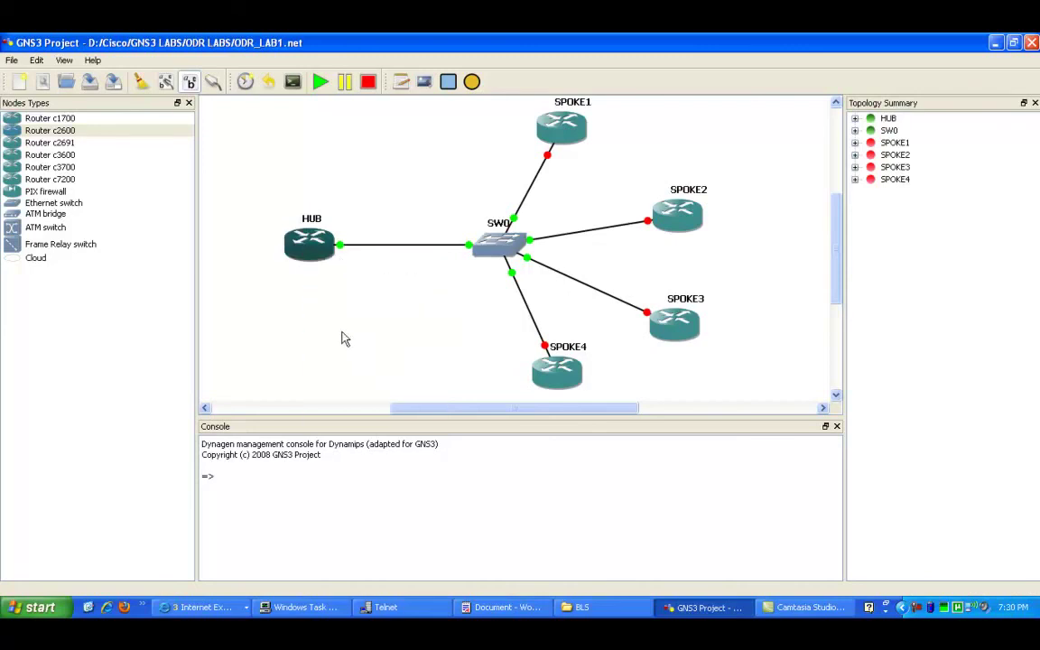
key("Return")
type("no")
key("Return")
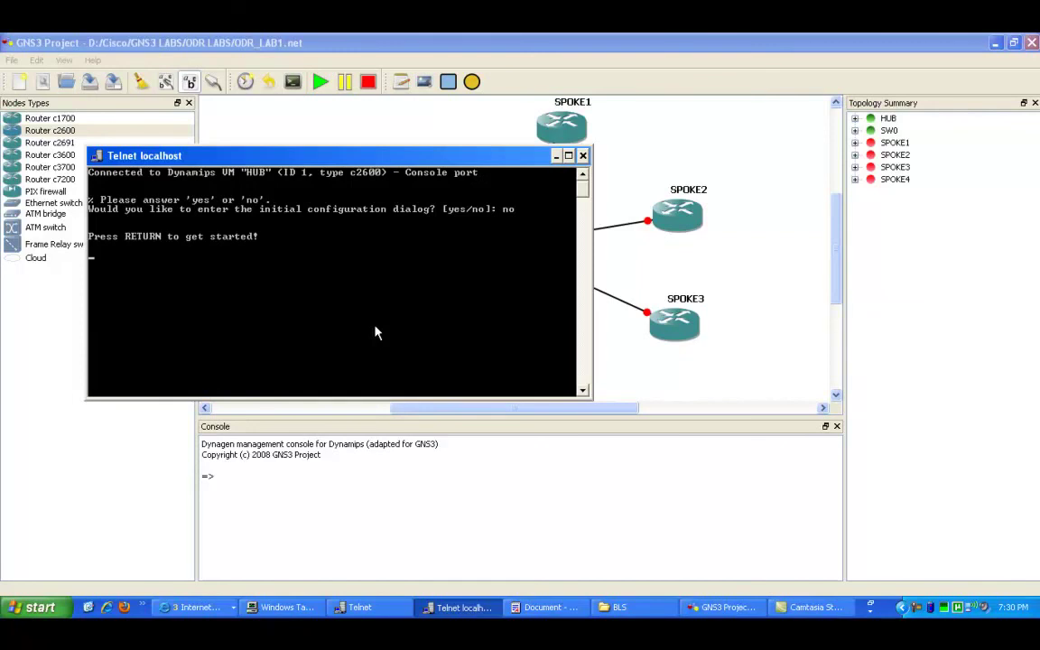
Enter privileged mode with en and begin typing config.
key("Return")
key("Return")
key("Return")
key("Return")
key("Return")
key("Return")
key("Return")
key("Return")
key("Return")
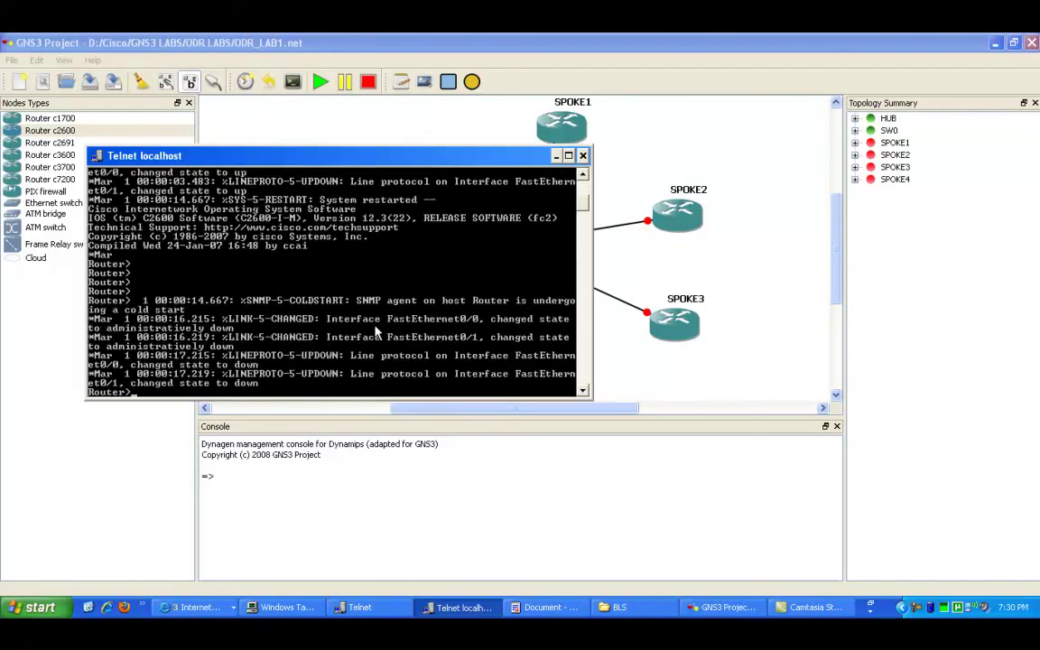
key("Return")
key("Return")
type("en")
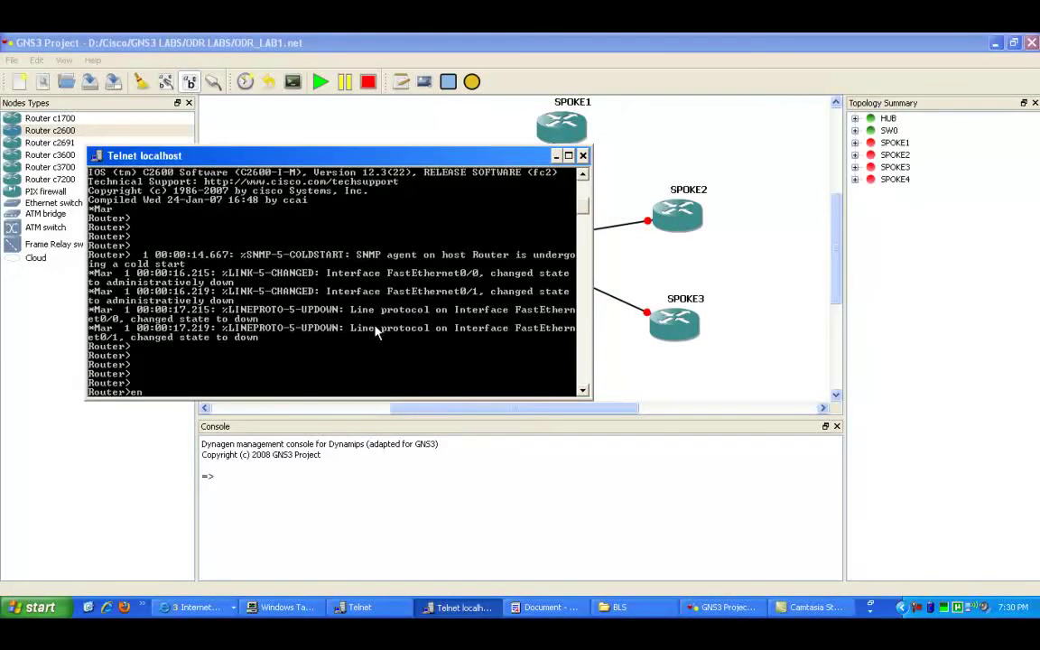
key("Return")
type("config")
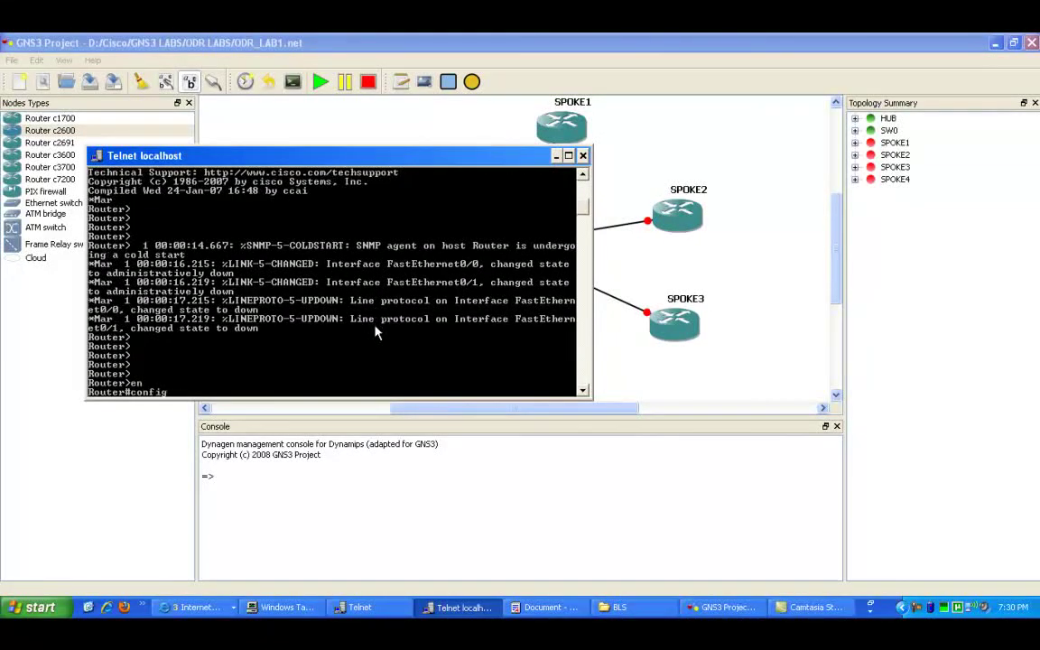